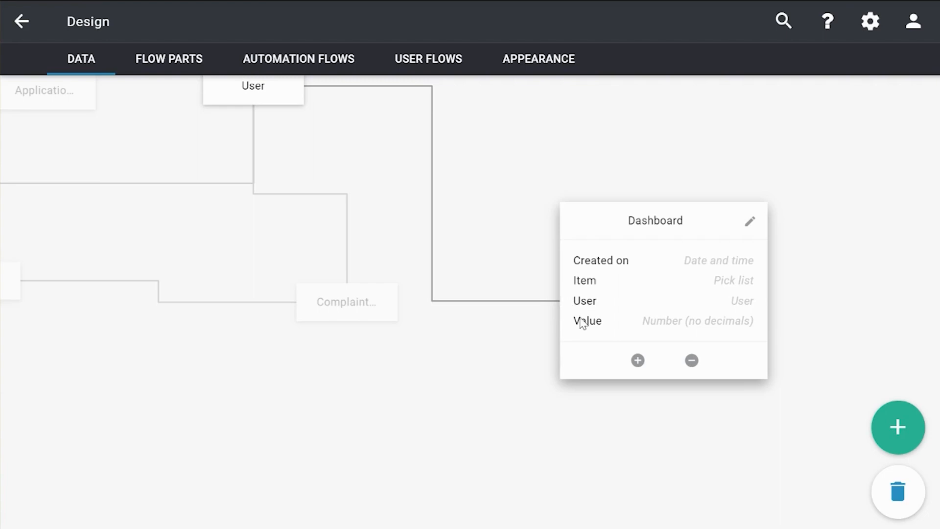
# Examine the pick list items defined for the Item property of the Dashboard data item
pyautogui.click(591, 282)
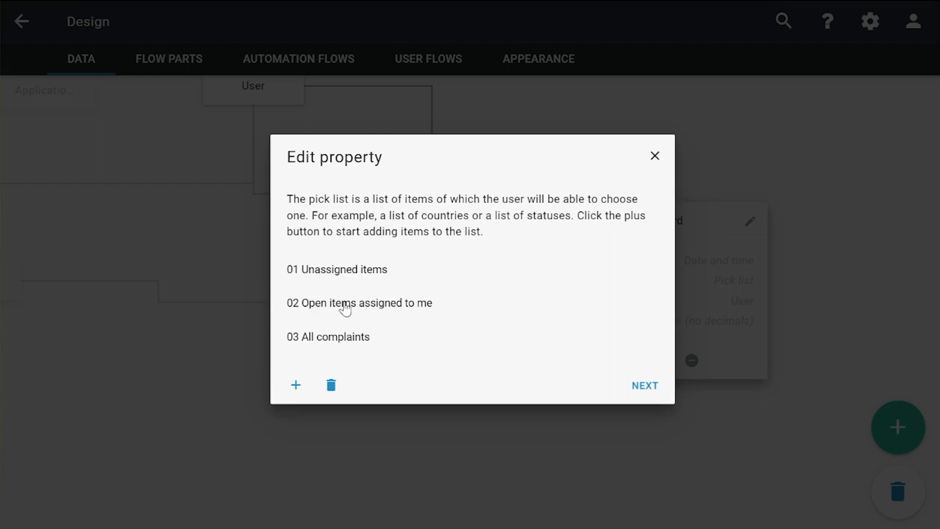
pyautogui.click(648, 156)
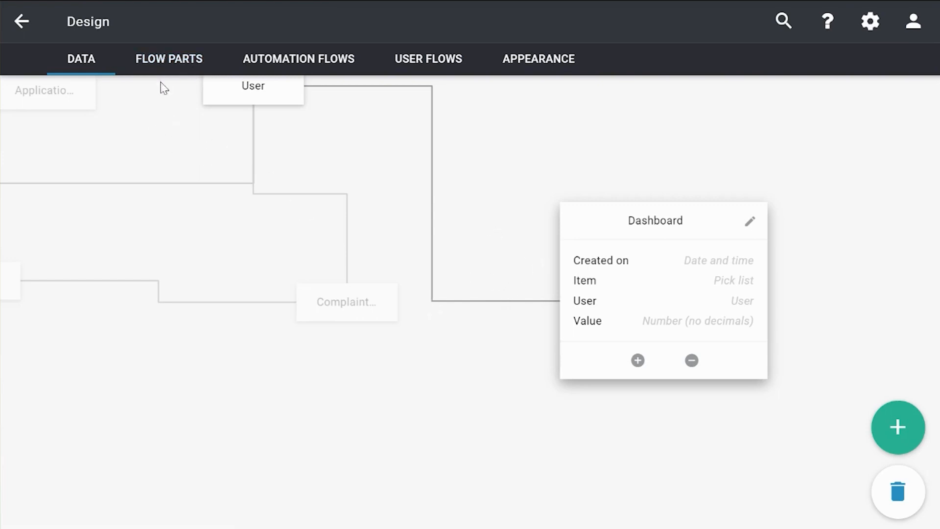
# Open the Calculate dashboard flow part and inspect the calculation in its Count All complaints without assigned to step
pyautogui.click(164, 67)
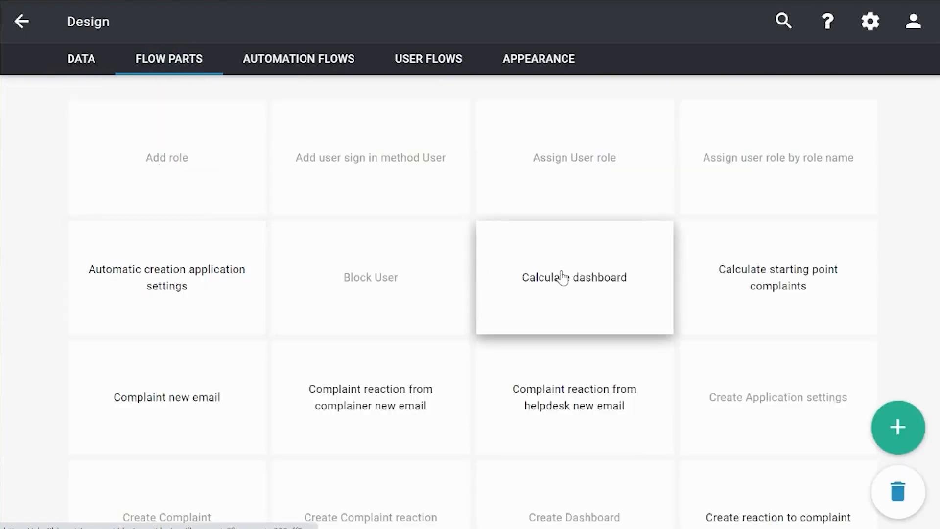
pyautogui.click(565, 276)
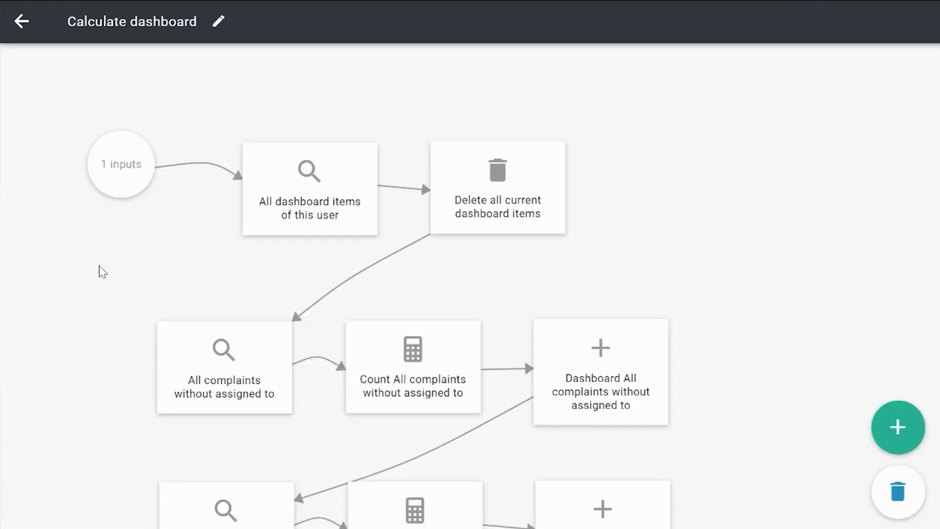
pyautogui.scroll(-2, 100, 270)
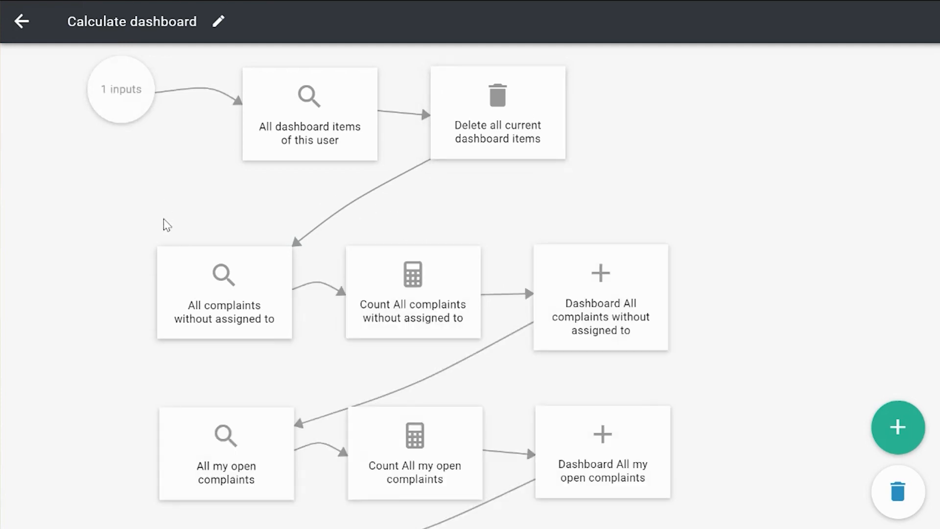
pyautogui.scroll(-2, 153, 230)
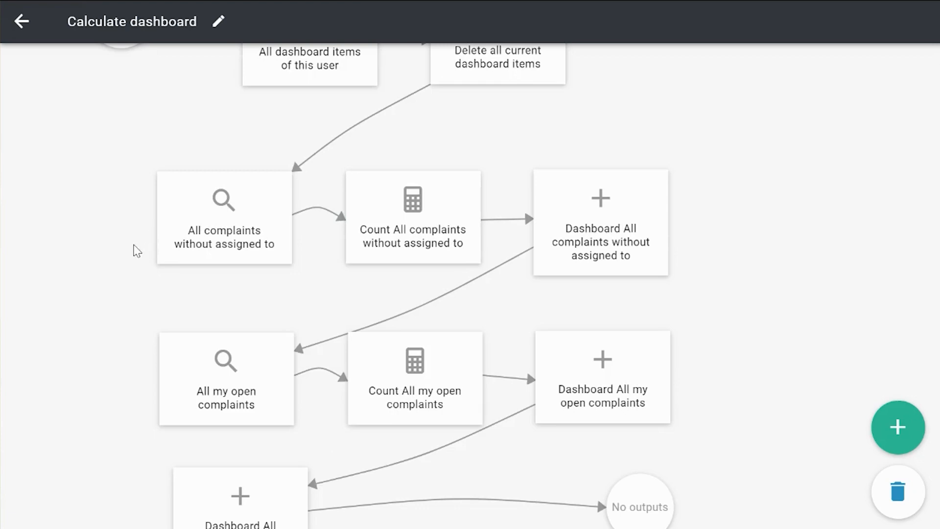
pyautogui.scroll(-2, 114, 232)
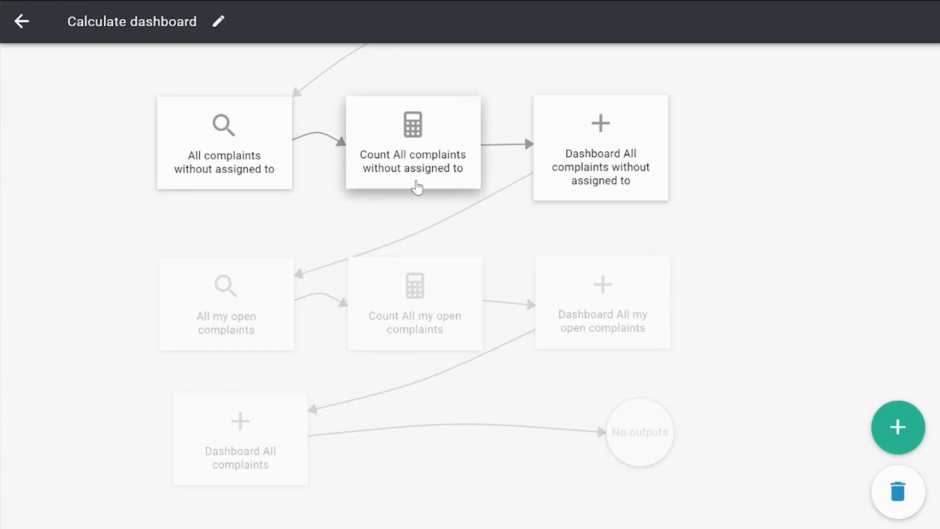
pyautogui.click(417, 186)
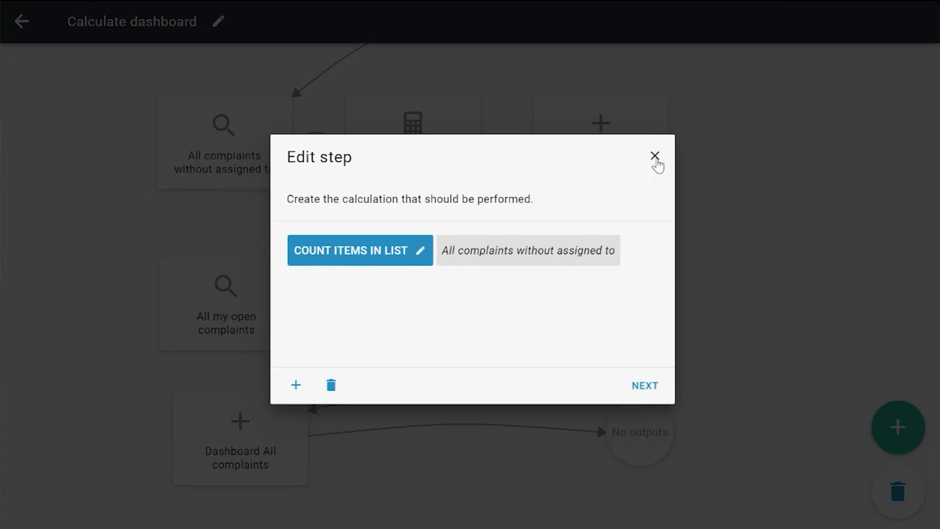
pyautogui.click(654, 156)
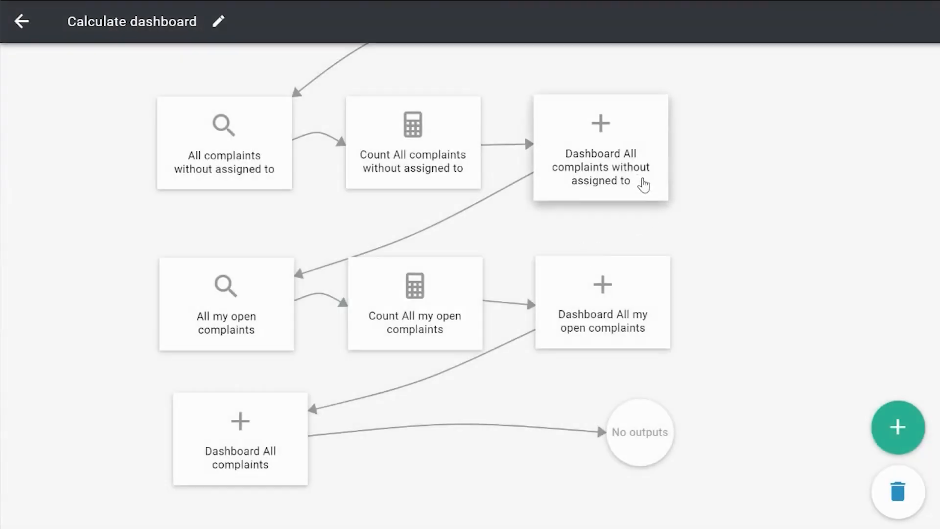
# Inspect which pick list item the Dashboard All complaints without assigned to step fills in for the Item property
pyautogui.click(602, 181)
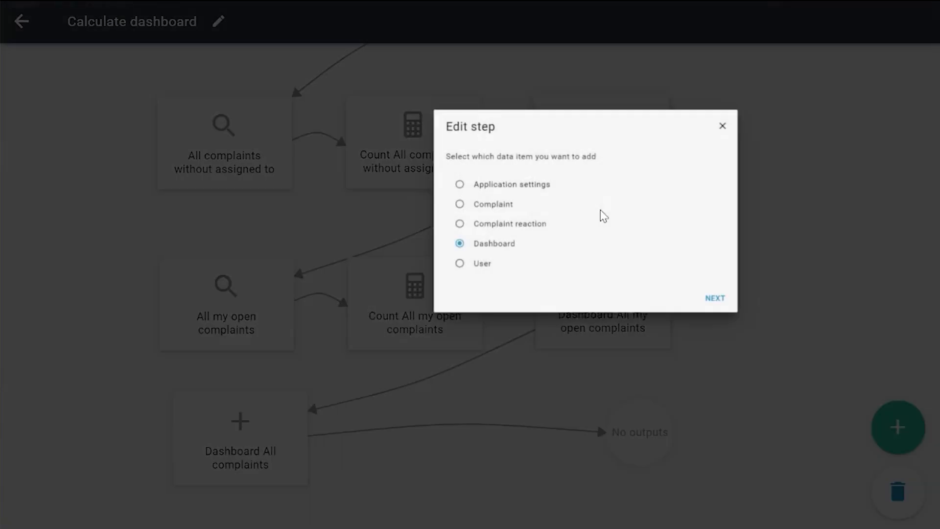
pyautogui.click(647, 385)
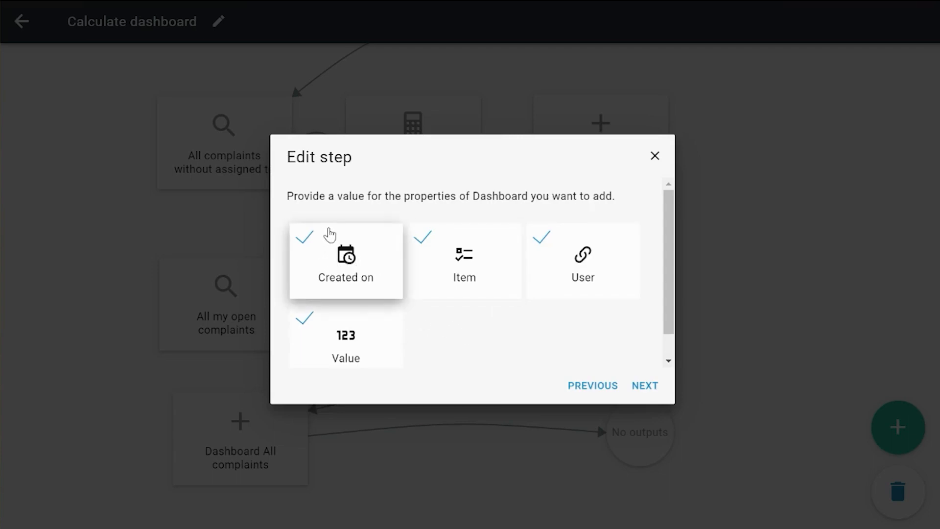
pyautogui.click(462, 272)
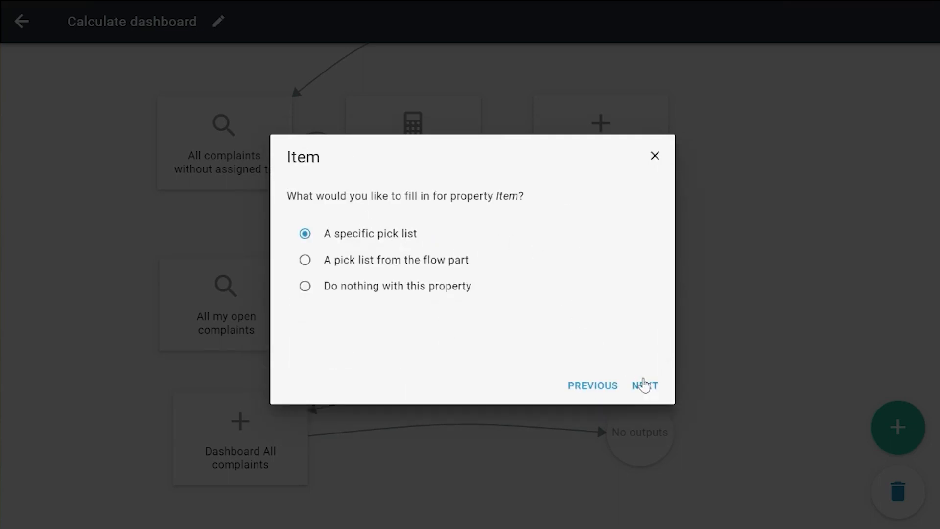
pyautogui.click(647, 389)
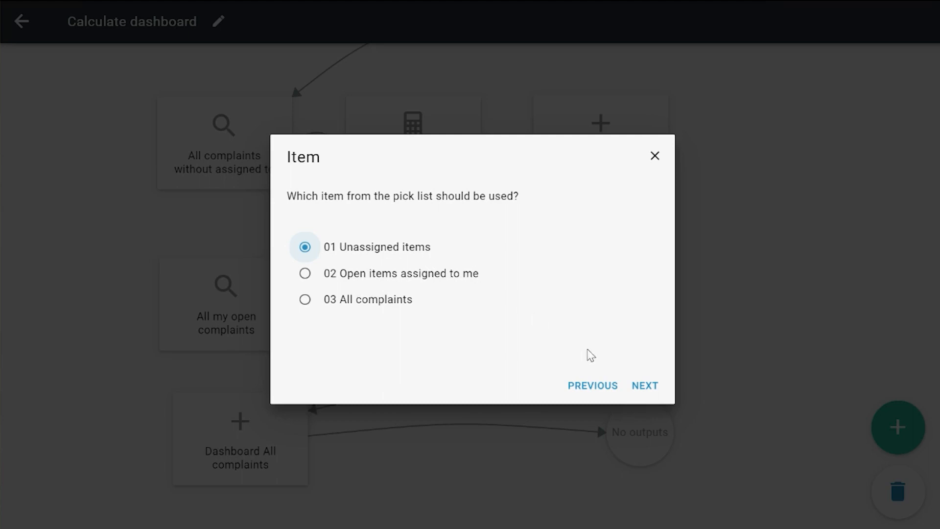
pyautogui.click(646, 386)
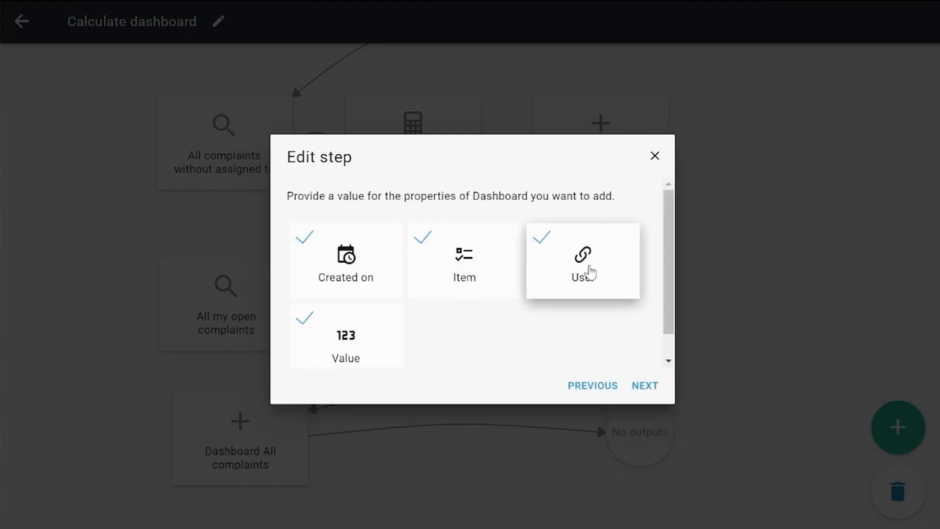
# Inspect the sources used for the User and Value properties in the same dashboard step, and close it without changes
pyautogui.scroll(-1, 436, 334)
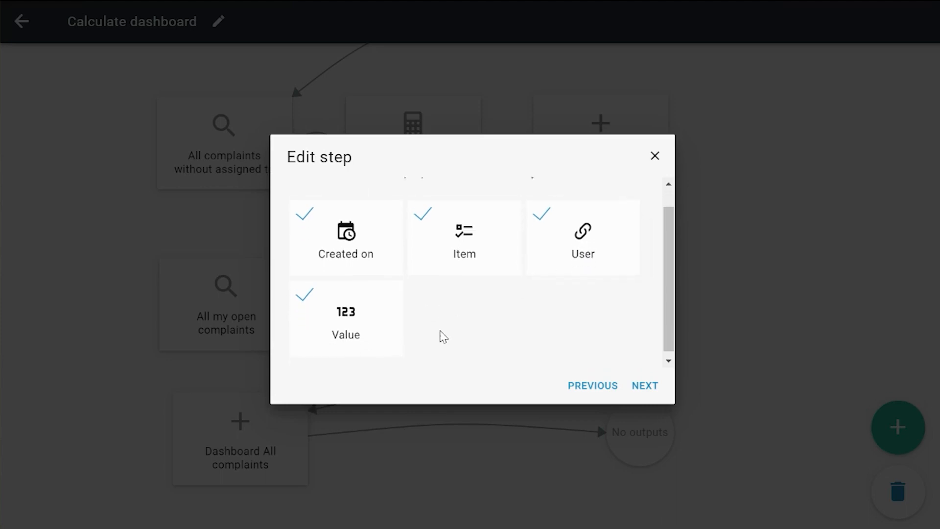
pyautogui.click(584, 245)
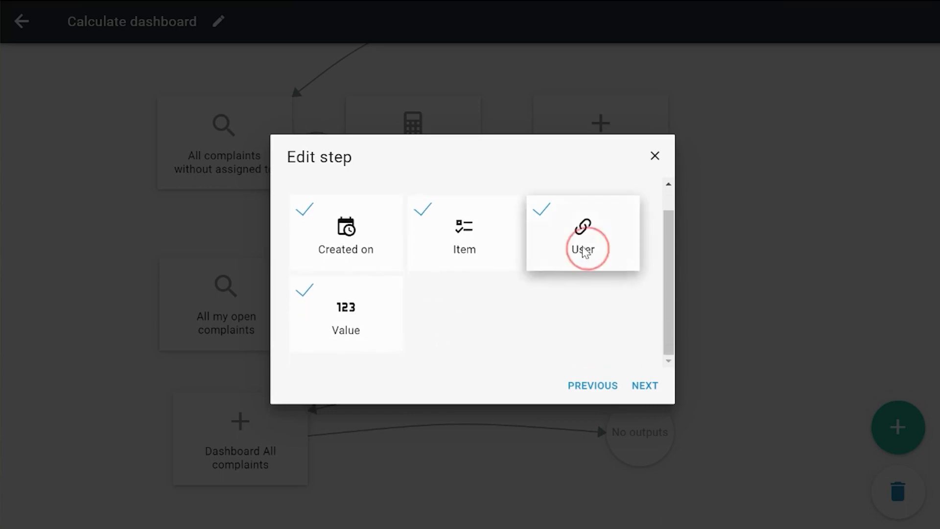
pyautogui.click(640, 386)
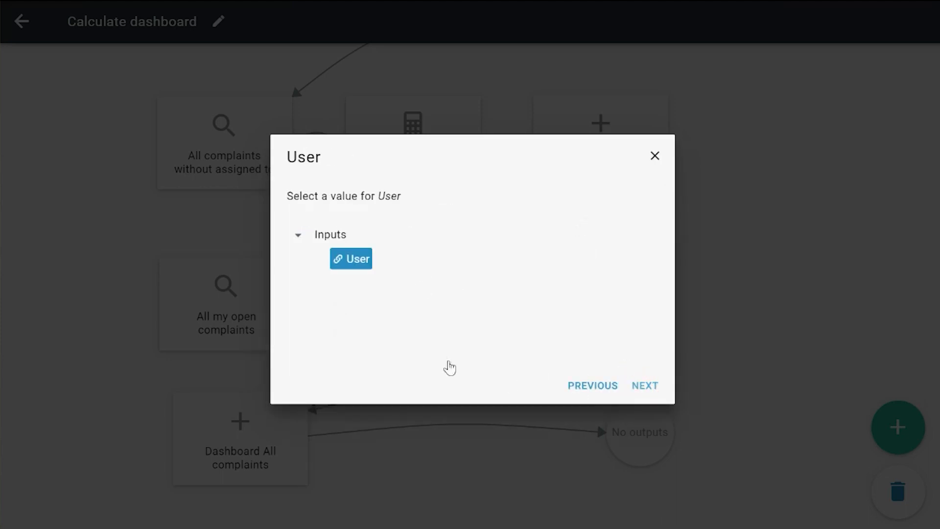
pyautogui.click(650, 381)
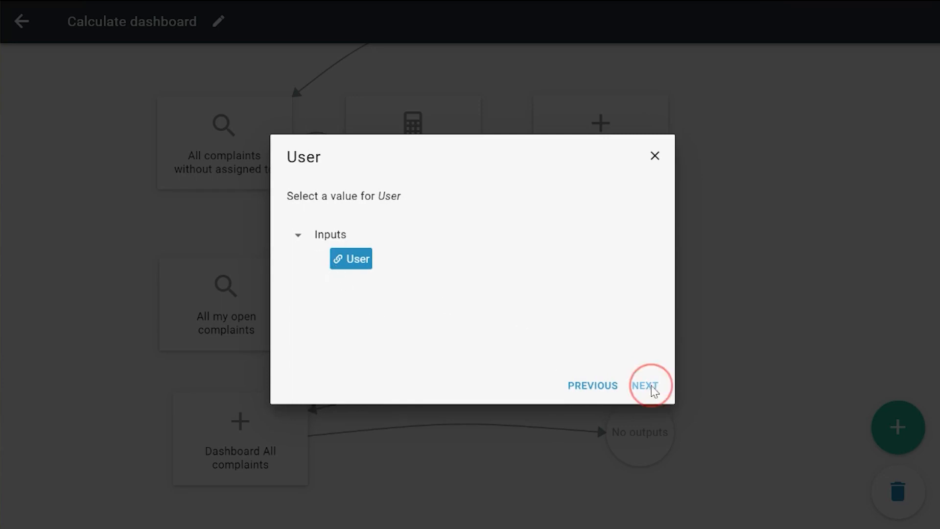
pyautogui.click(383, 329)
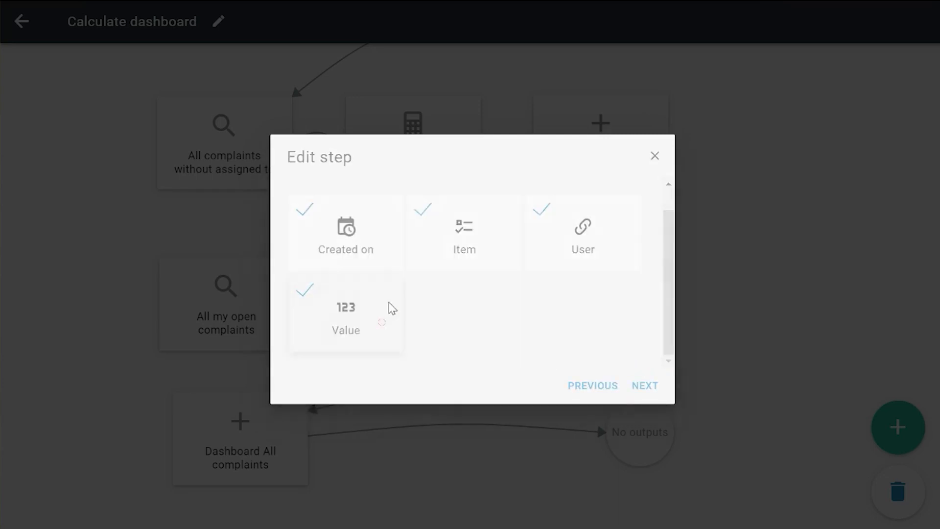
pyautogui.click(647, 385)
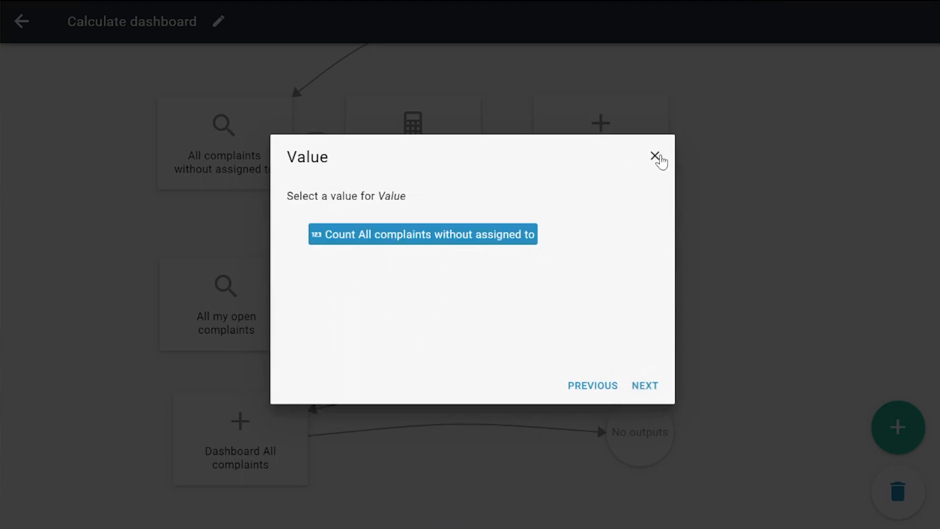
pyautogui.click(655, 157)
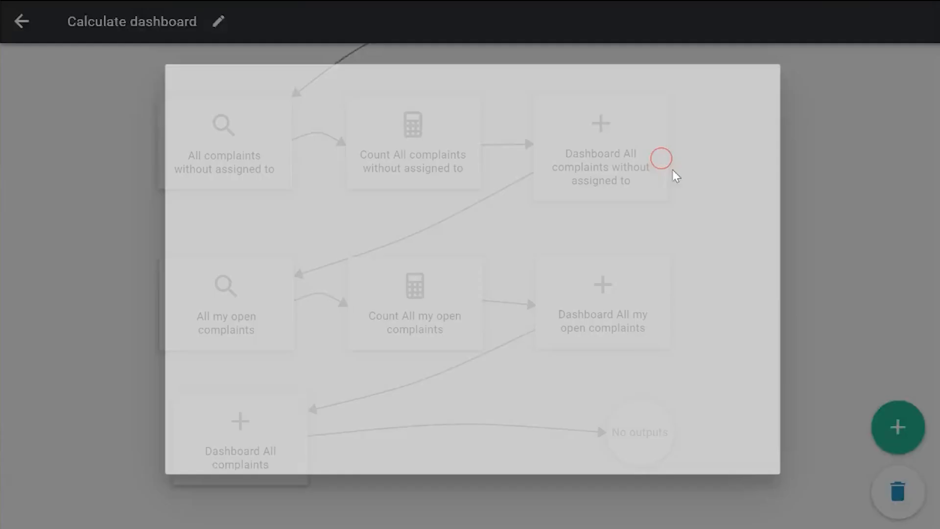
# Inspect the property settings of the Dashboard All complaints step, including its pick list item, and close it without changes
pyautogui.moveTo(795, 315); pyautogui.dragTo(795, 296)
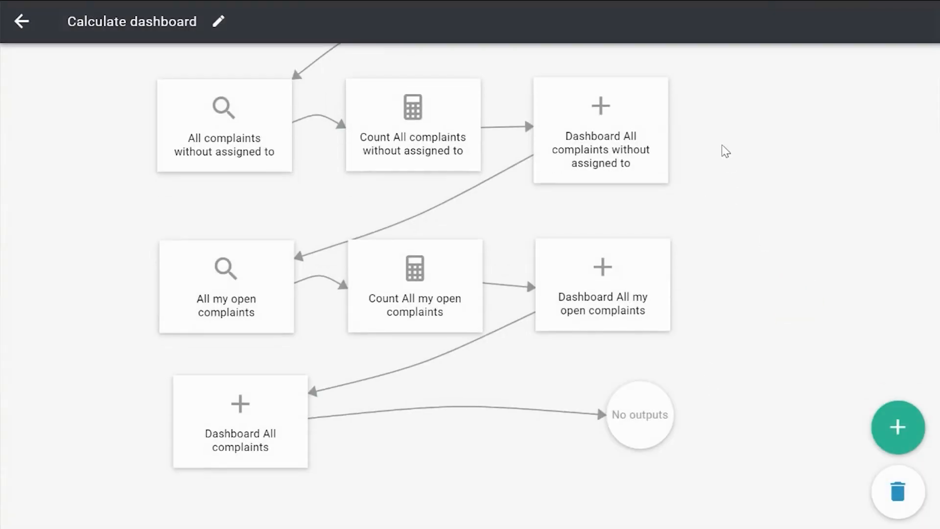
pyautogui.moveTo(810, 334); pyautogui.dragTo(737, 280)
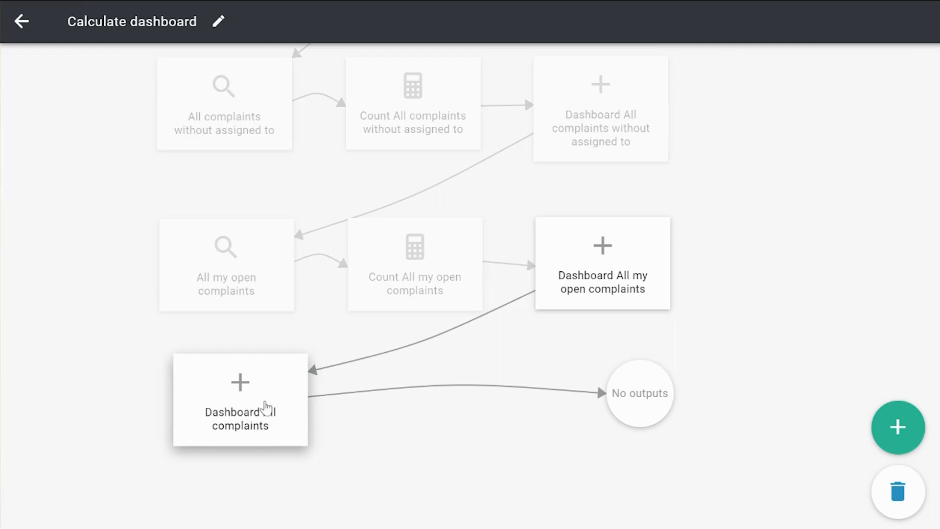
pyautogui.click(262, 410)
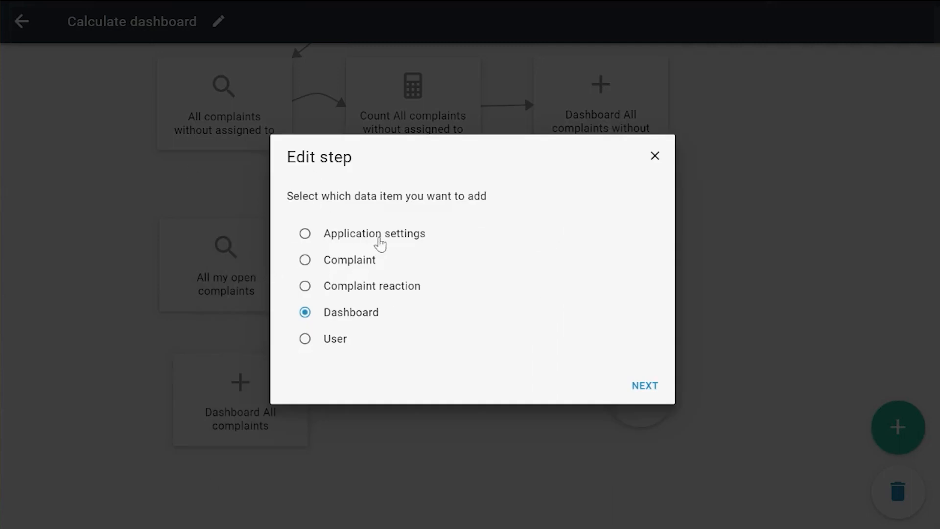
pyautogui.click(643, 396)
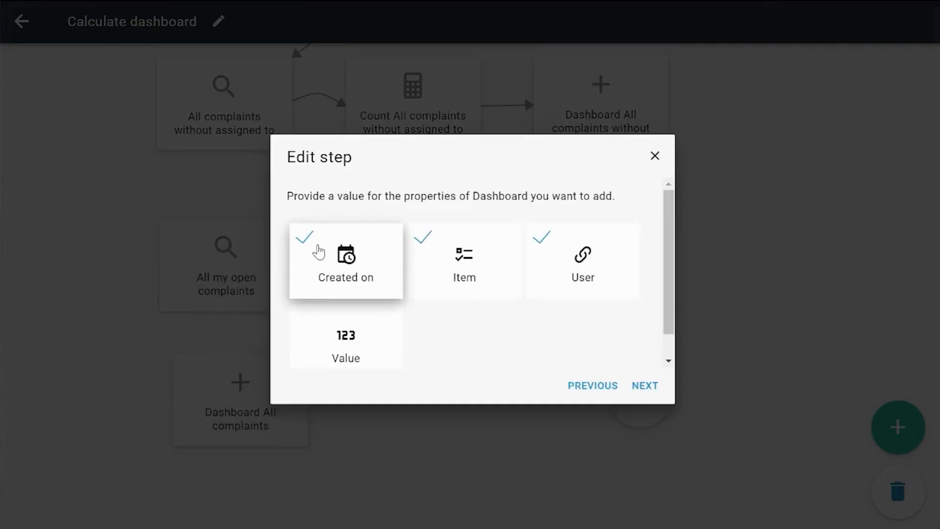
pyautogui.click(477, 276)
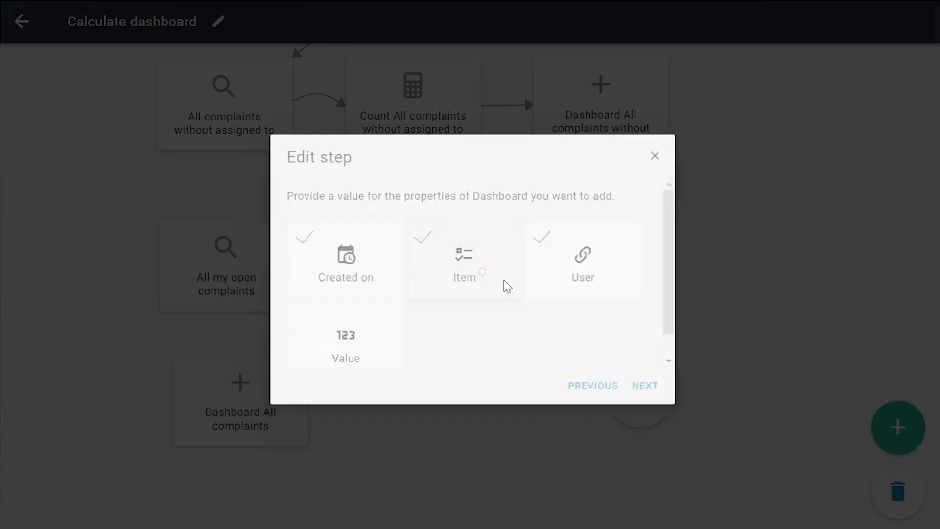
pyautogui.click(642, 386)
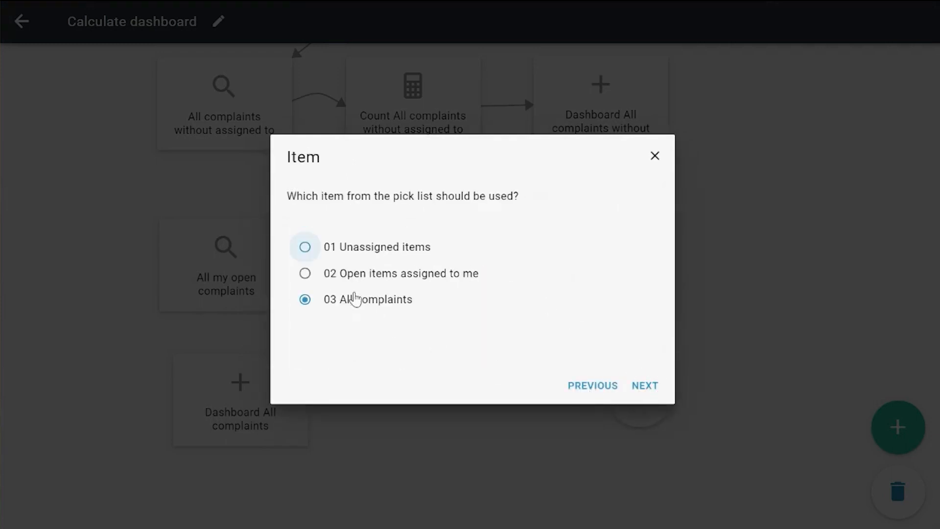
pyautogui.click(645, 385)
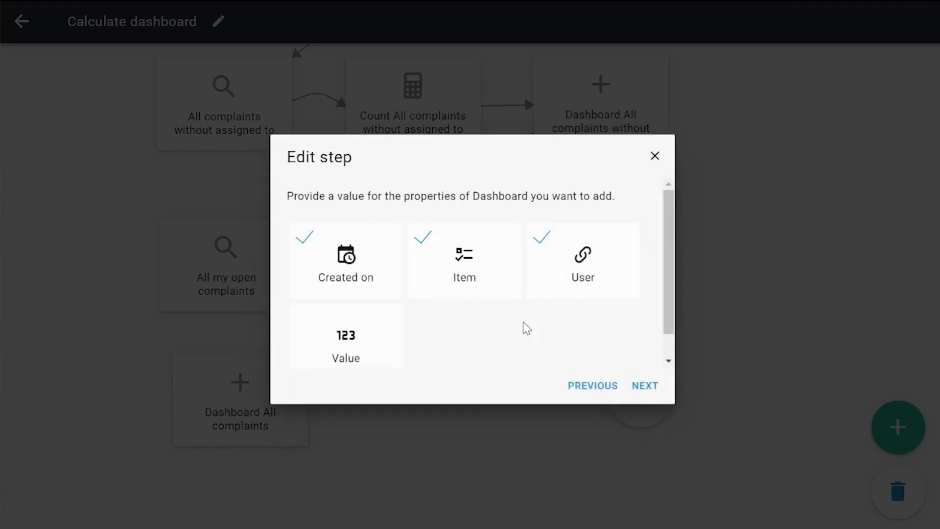
pyautogui.scroll(-1, 440, 319)
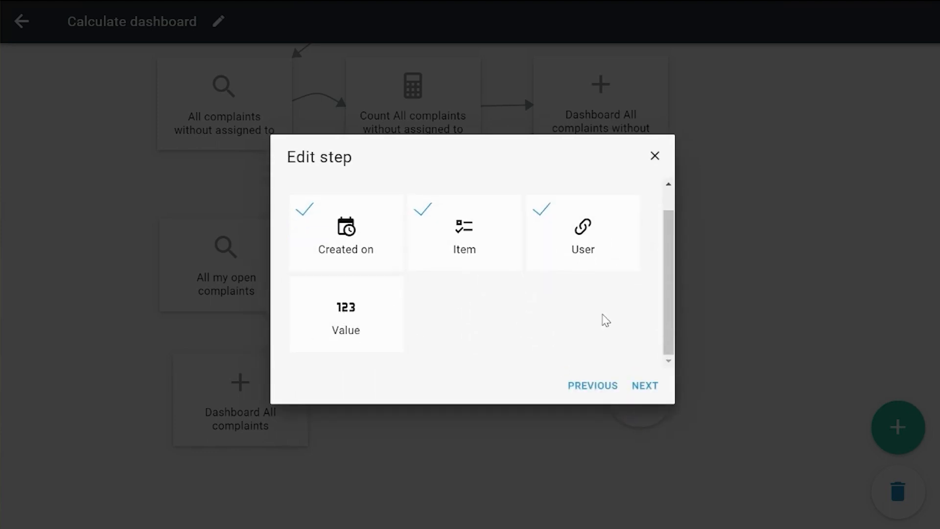
pyautogui.click(654, 156)
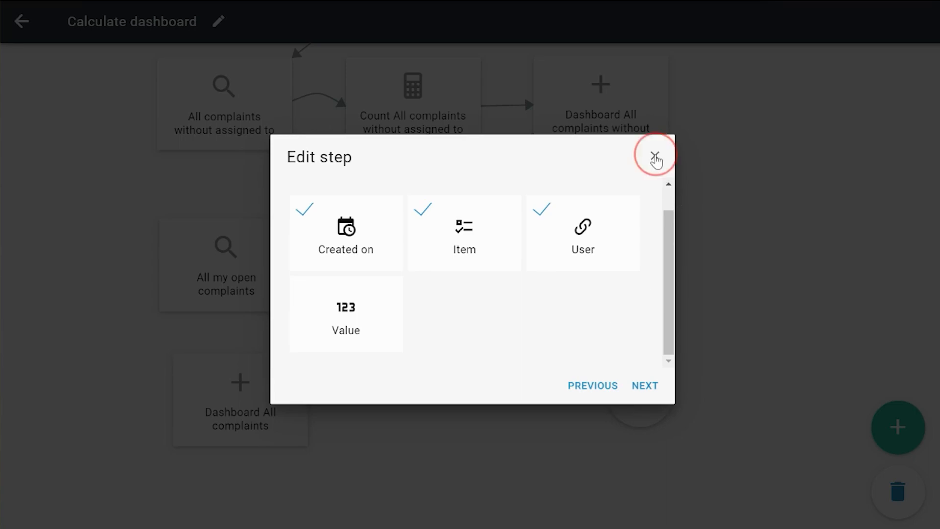
pyautogui.scroll(1, 751, 264)
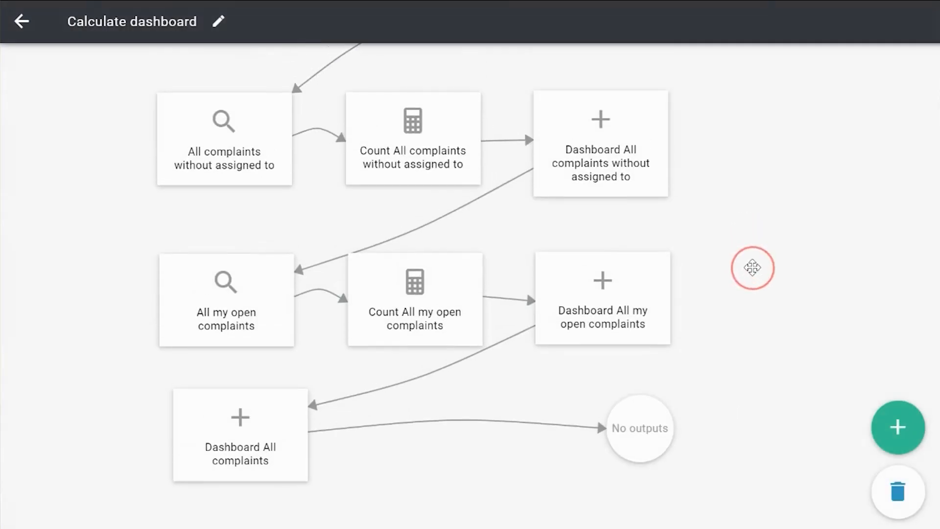
# Open the Dashboard user flow and move the Calculate dashboard step closer to the Dashboard page
pyautogui.click(20, 22)
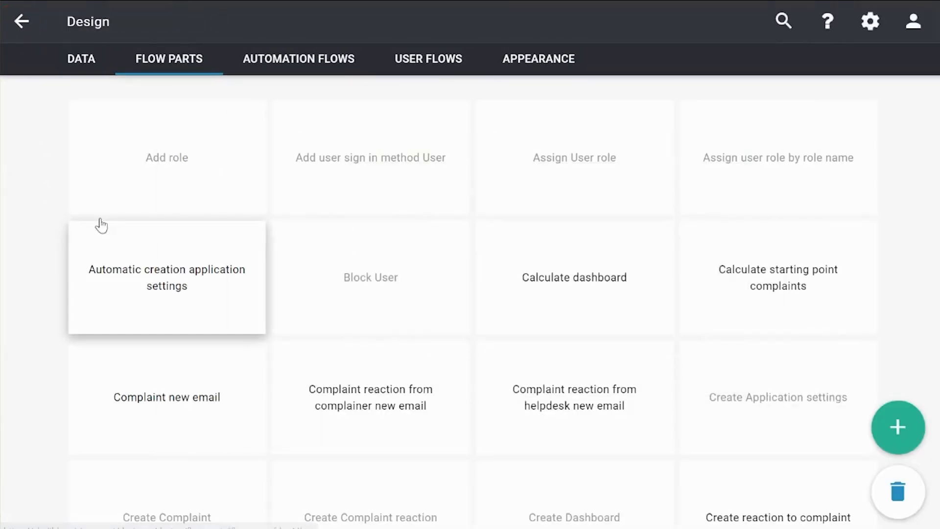
pyautogui.click(437, 64)
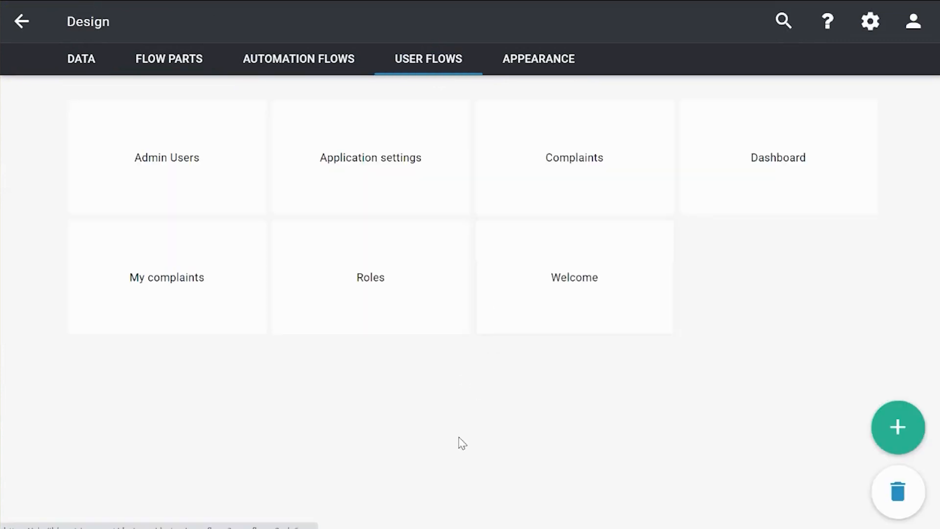
pyautogui.click(730, 200)
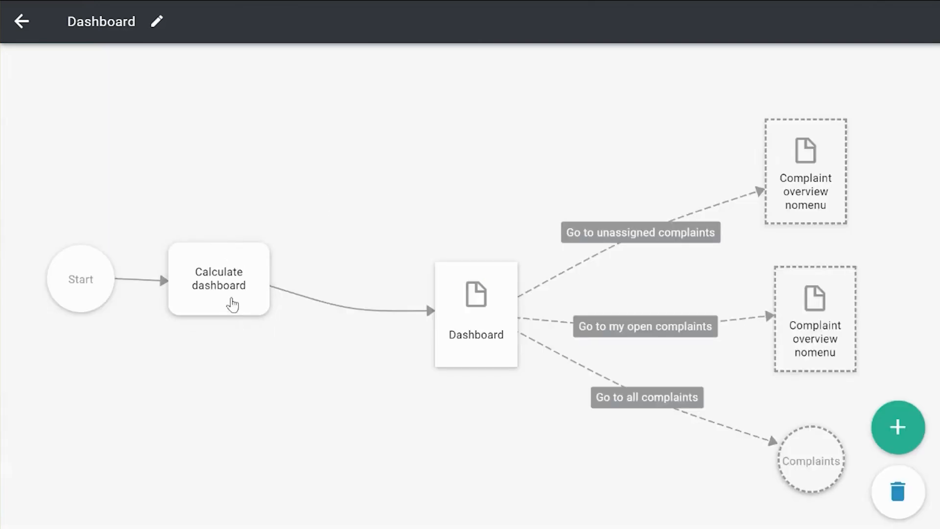
pyautogui.moveTo(230, 300); pyautogui.dragTo(286, 309)
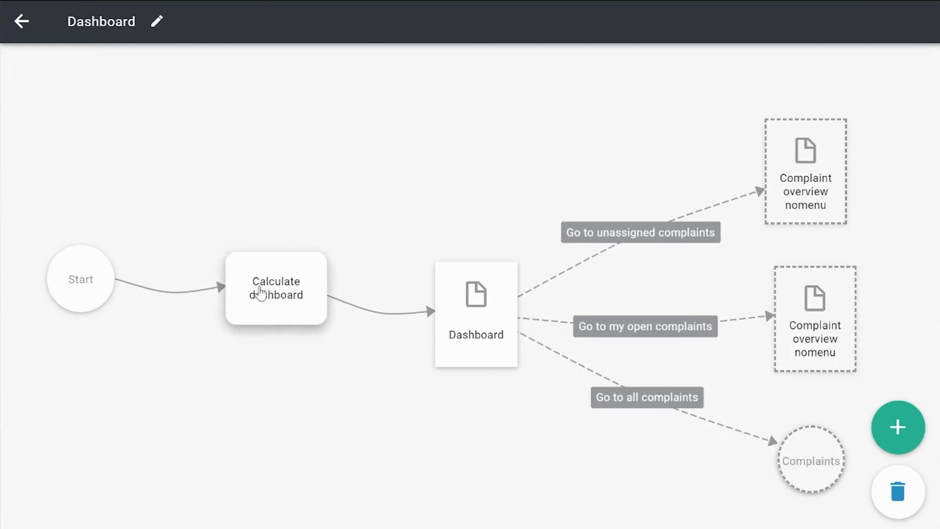
# Open the Dashboard page from the user flow to view its table layout, and return to the flow without changes
pyautogui.click(258, 296)
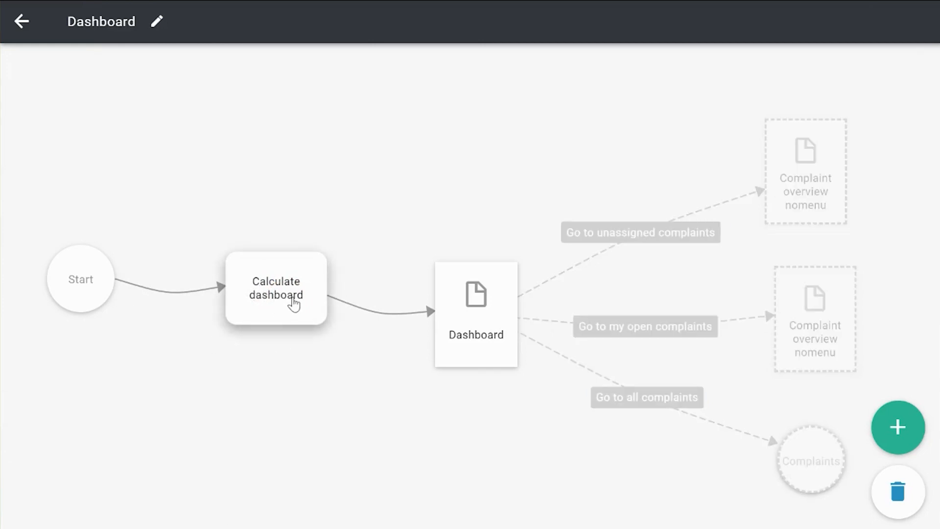
pyautogui.moveTo(310, 376); pyautogui.dragTo(269, 356)
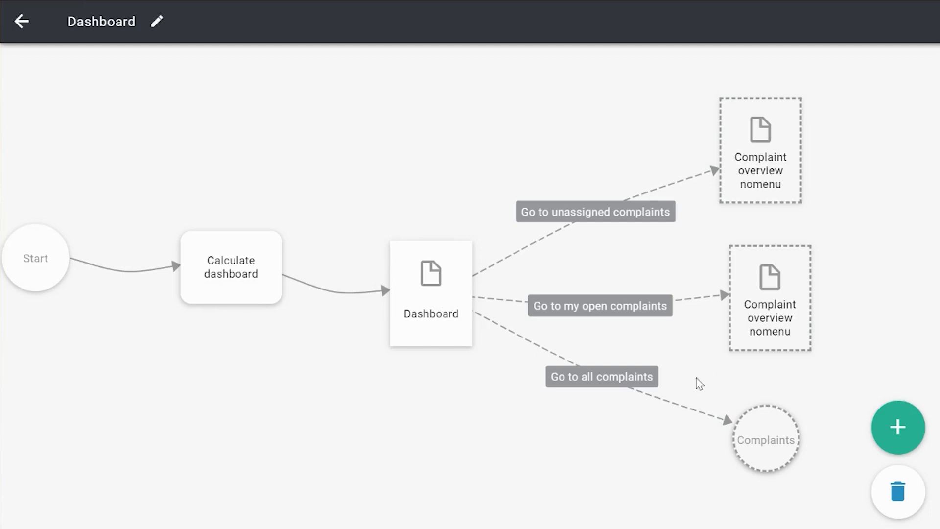
pyautogui.moveTo(462, 415); pyautogui.dragTo(398, 392)
pyautogui.click(405, 287)
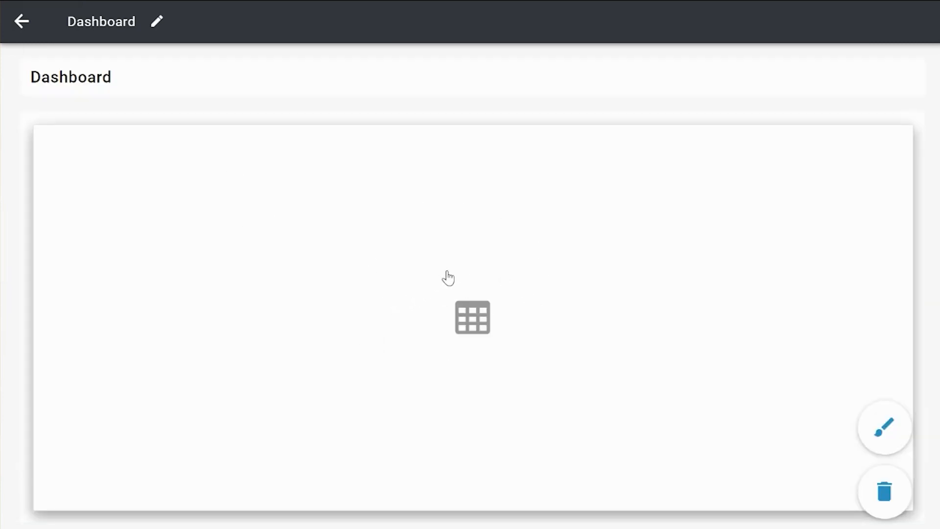
pyautogui.click(22, 22)
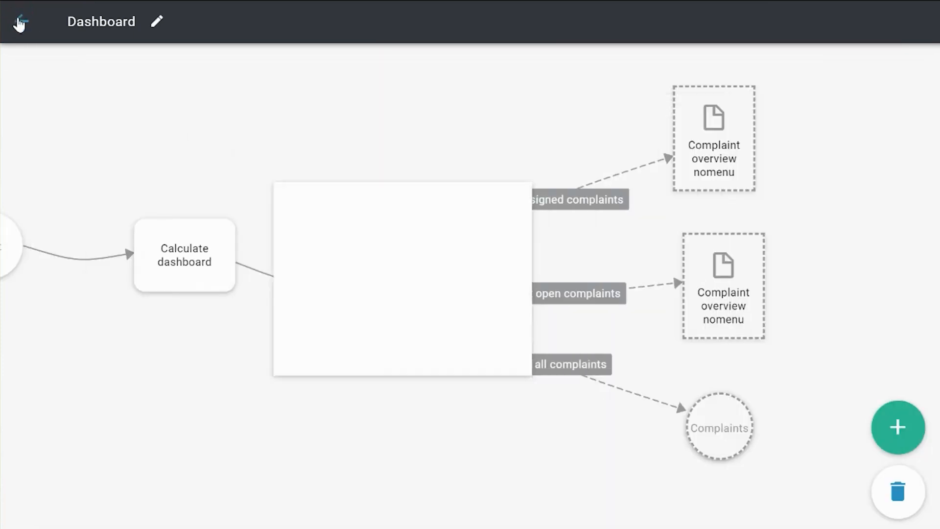
# Inspect the Go to unassigned complaints button's text, action type and the full additional rule that controls when it is shown
pyautogui.moveTo(384, 436); pyautogui.dragTo(252, 400)
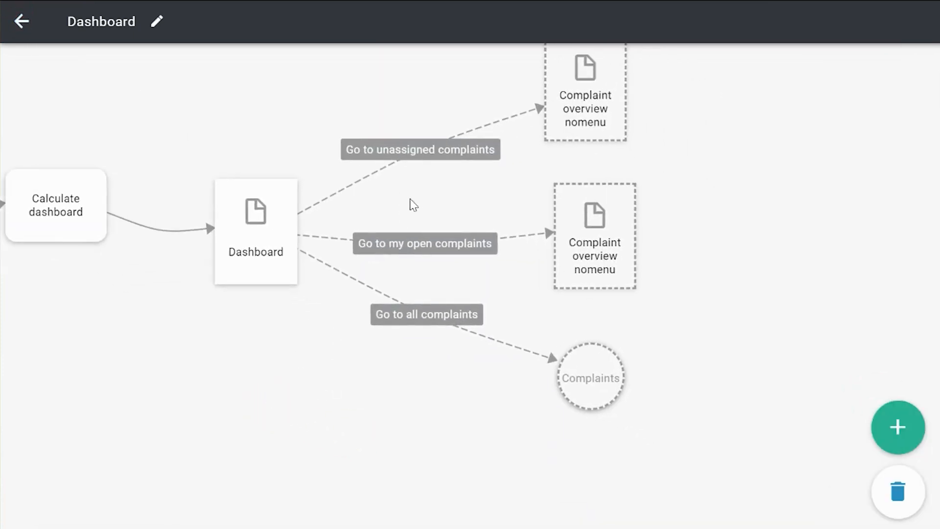
pyautogui.moveTo(410, 200); pyautogui.dragTo(407, 214)
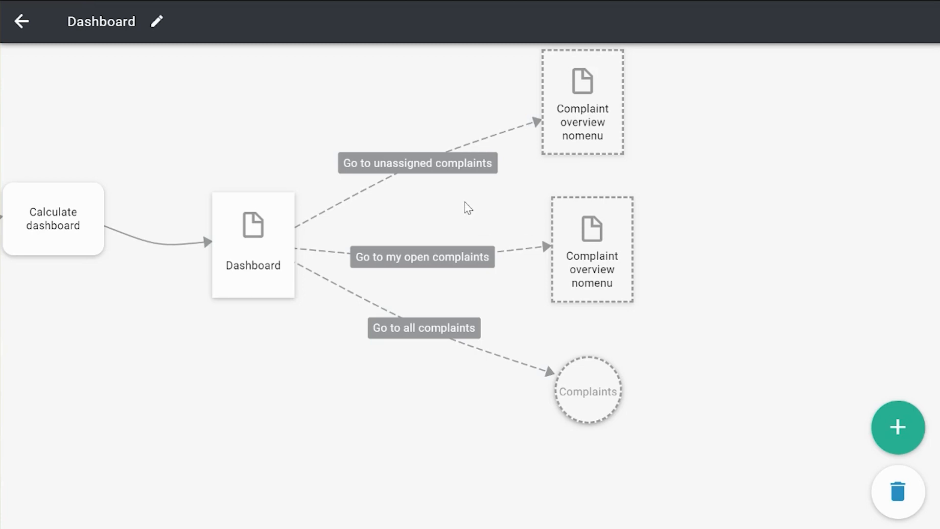
pyautogui.moveTo(461, 203); pyautogui.dragTo(460, 205)
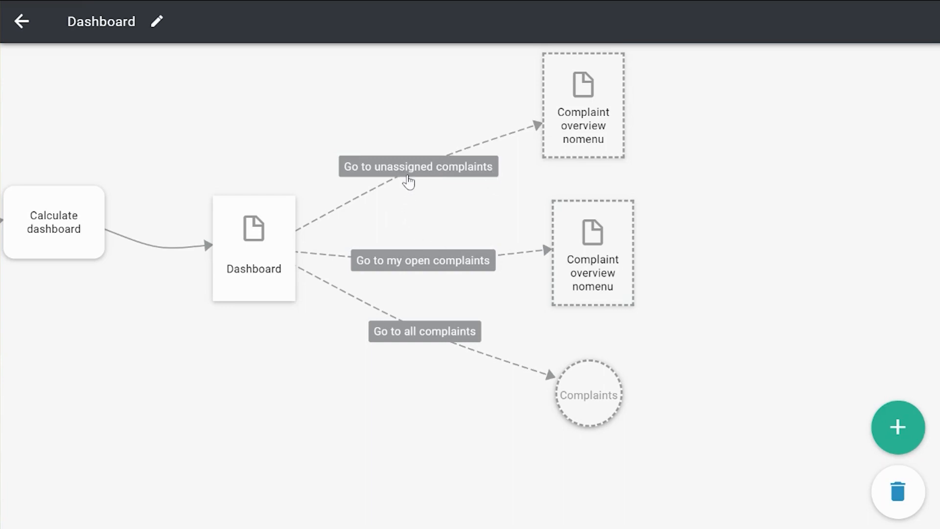
pyautogui.click(410, 178)
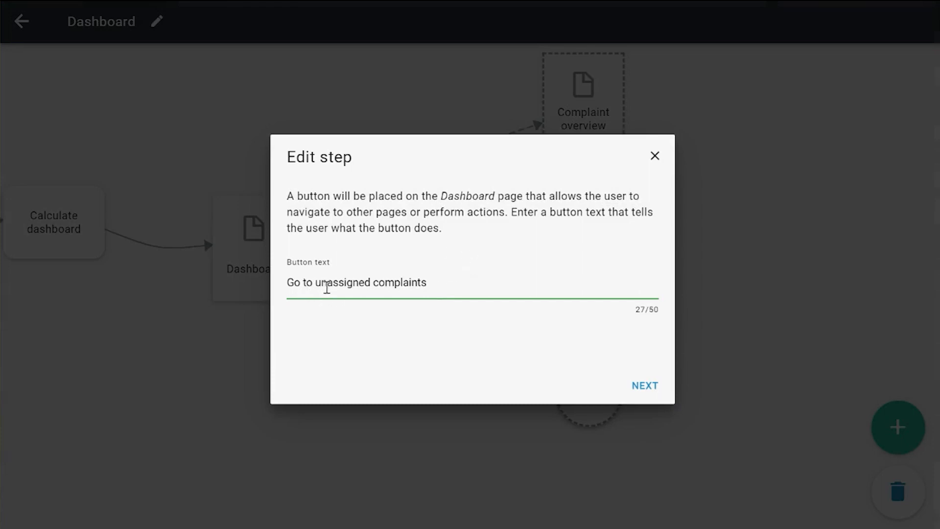
pyautogui.click(654, 387)
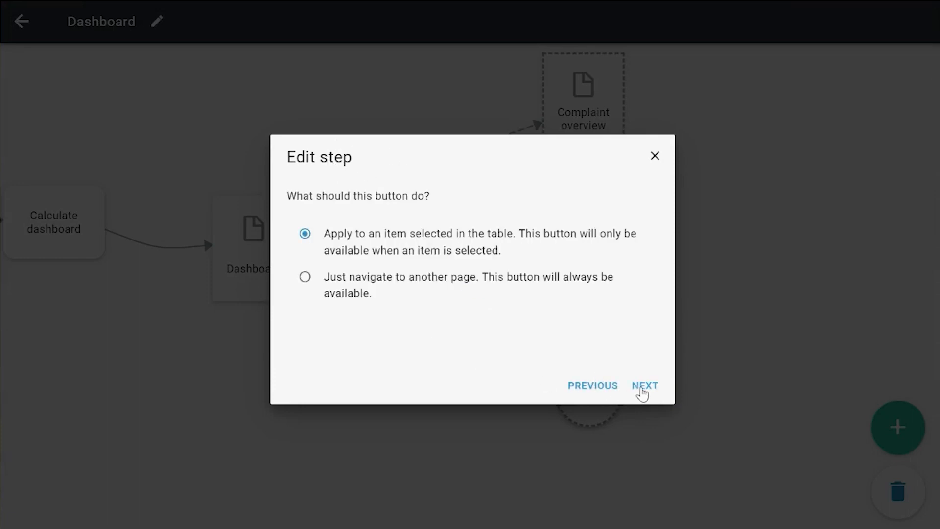
pyautogui.click(641, 387)
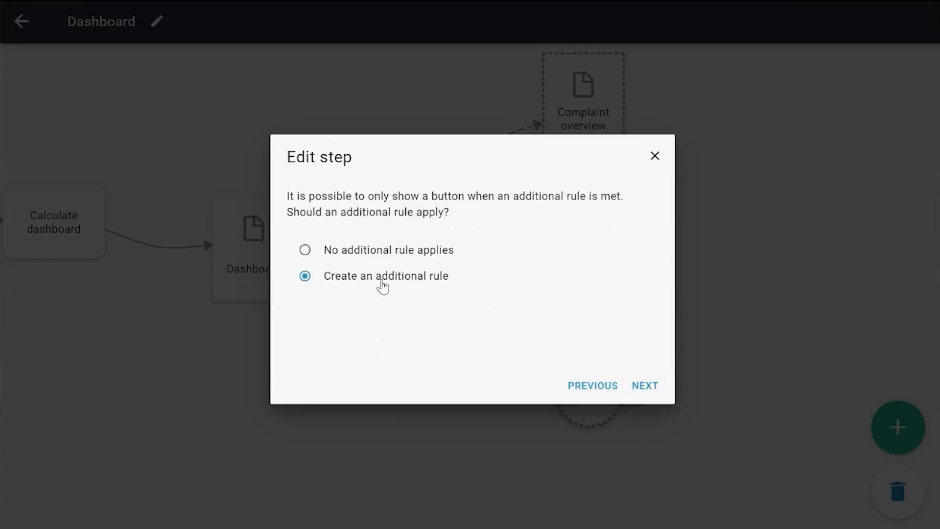
pyautogui.click(647, 387)
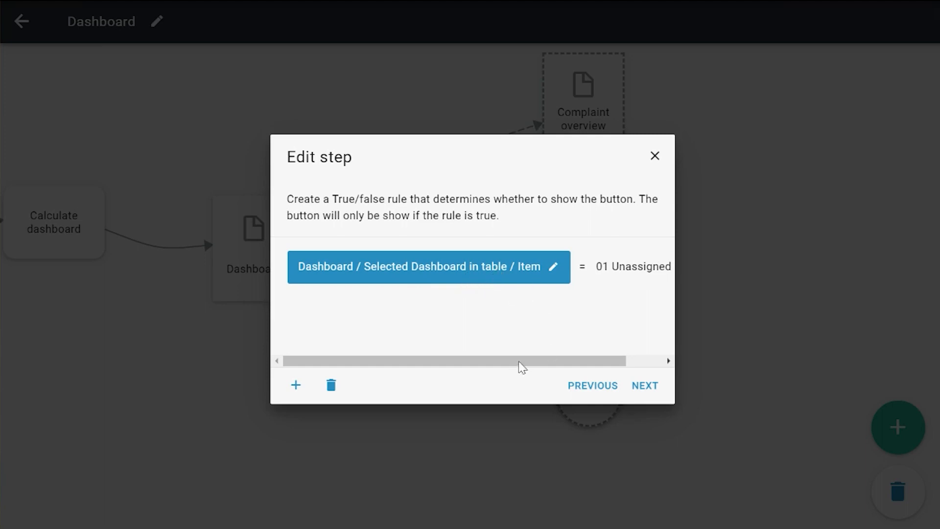
pyautogui.moveTo(522, 367); pyautogui.dragTo(597, 363)
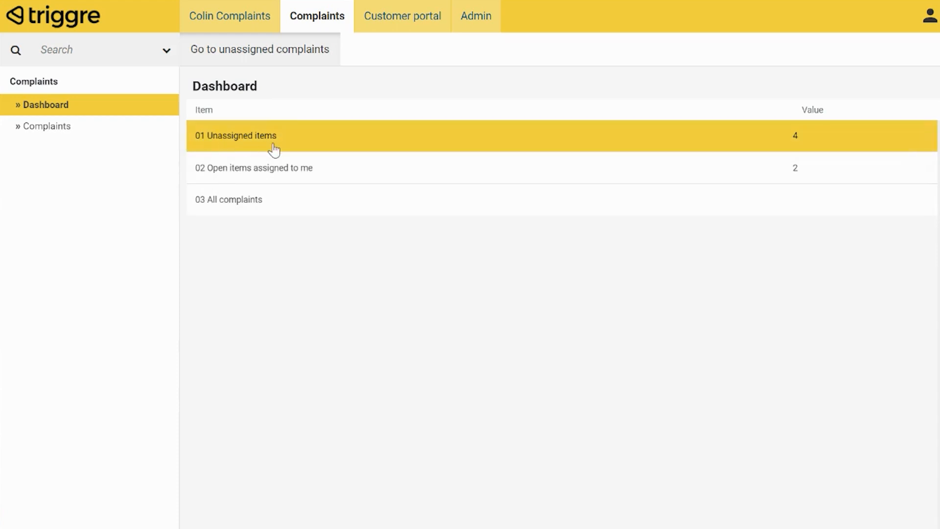
# In the running complaints application, select the unassigned, assigned-to-me and all complaints dashboard rows in turn to check which button each offers
pyautogui.click(342, 139)
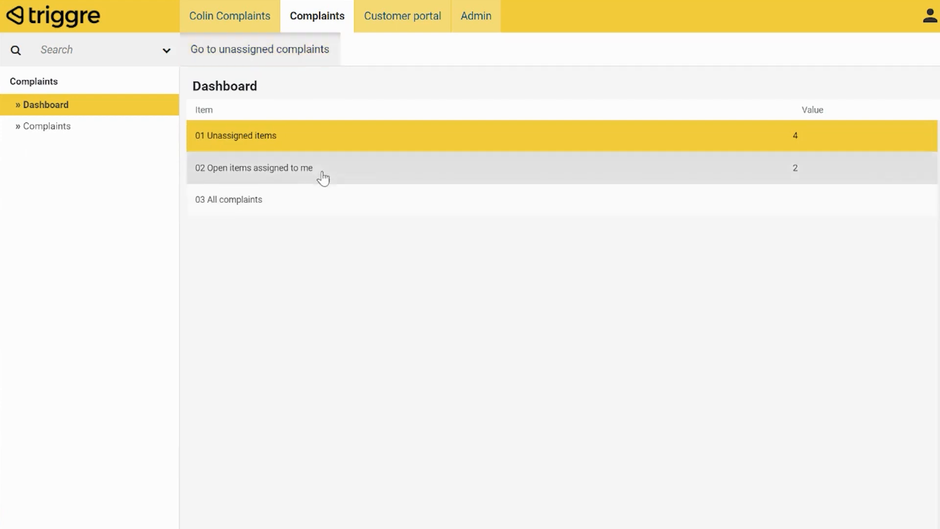
pyautogui.click(362, 141)
pyautogui.click(352, 171)
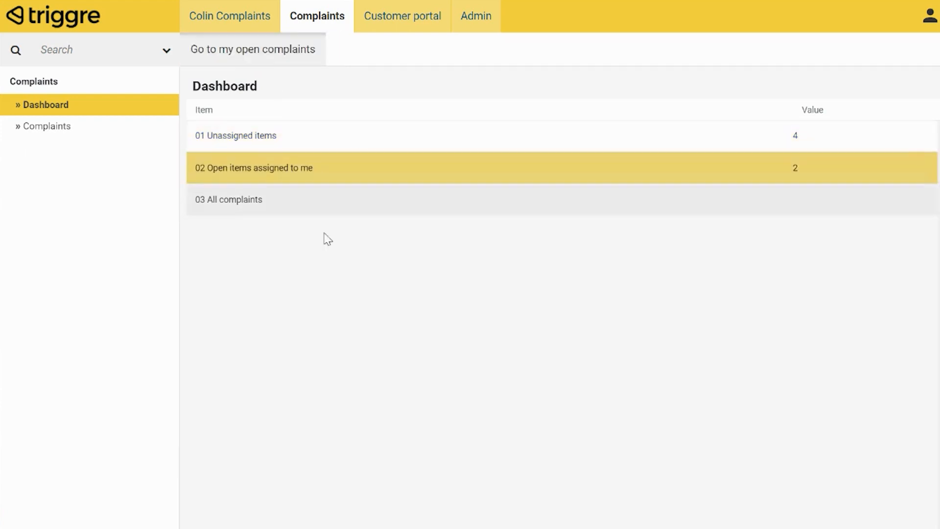
pyautogui.click(323, 169)
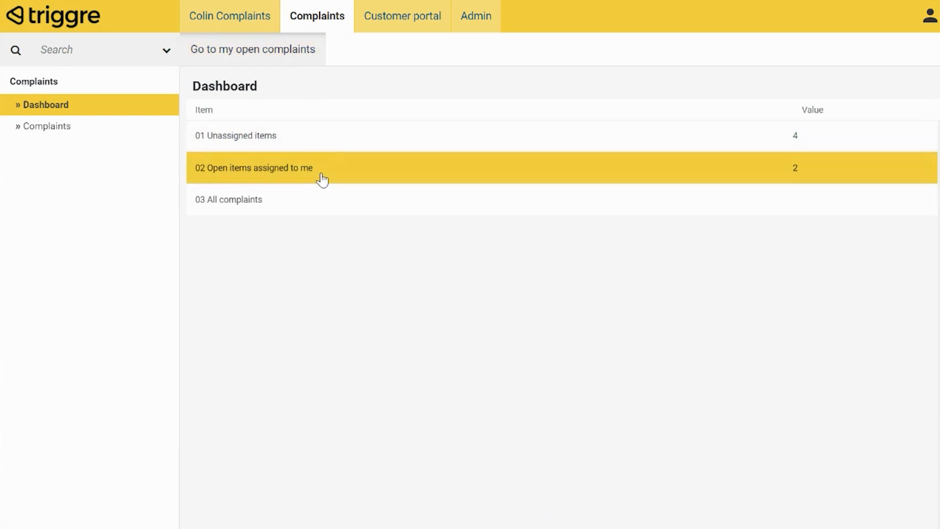
pyautogui.click(288, 205)
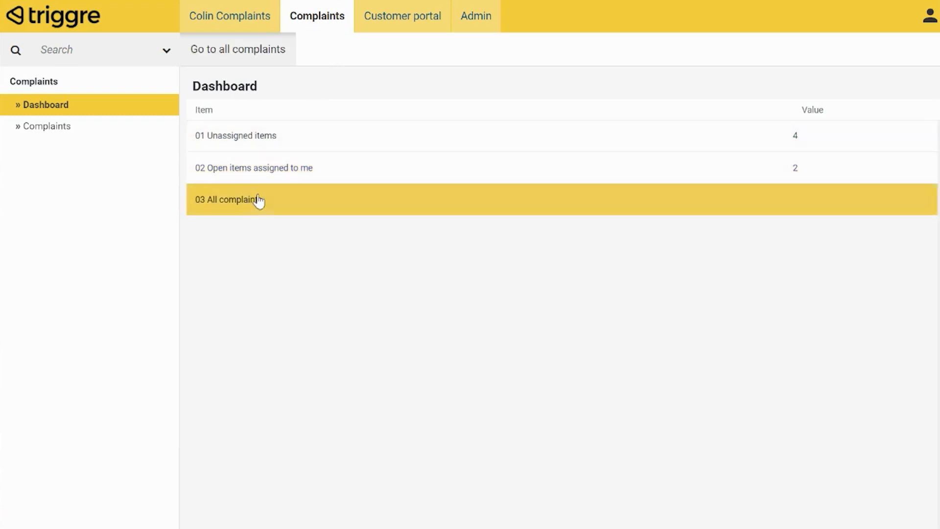
pyautogui.click(294, 205)
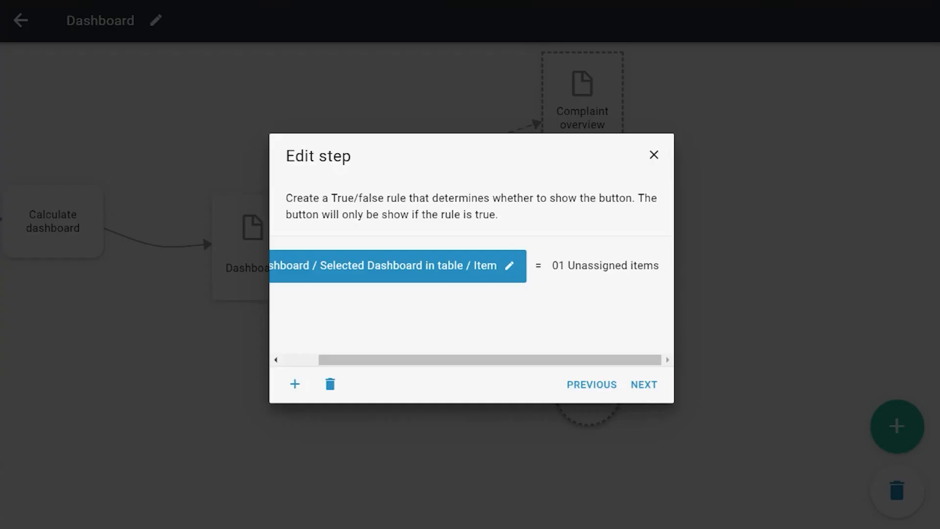
# Back in the Dashboard user flow, close the button's step settings without changes and review where the three buttons lead
pyautogui.click(654, 155)
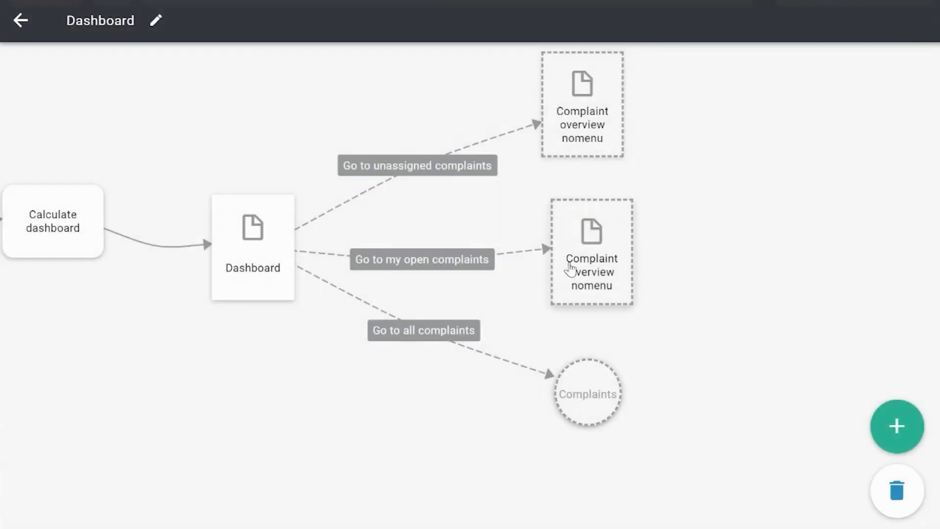
pyautogui.click(661, 270)
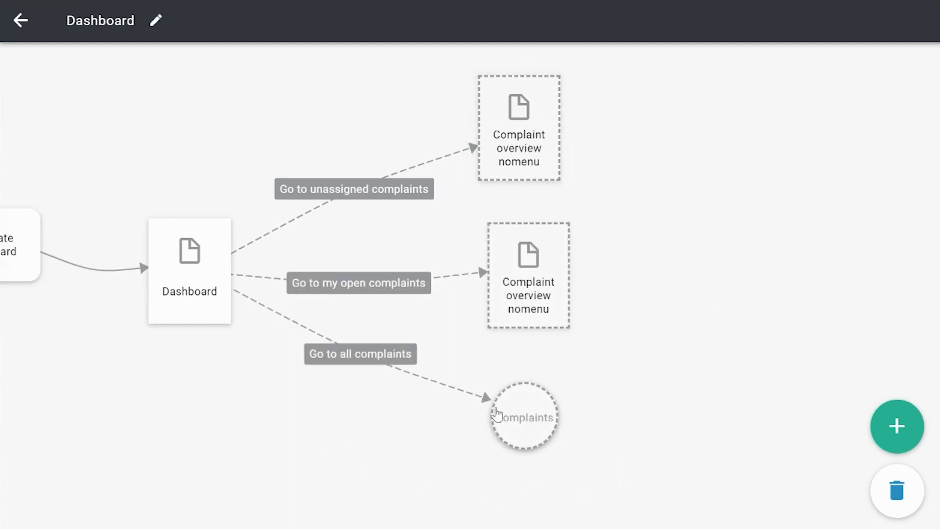
pyautogui.moveTo(310, 105); pyautogui.dragTo(328, 110)
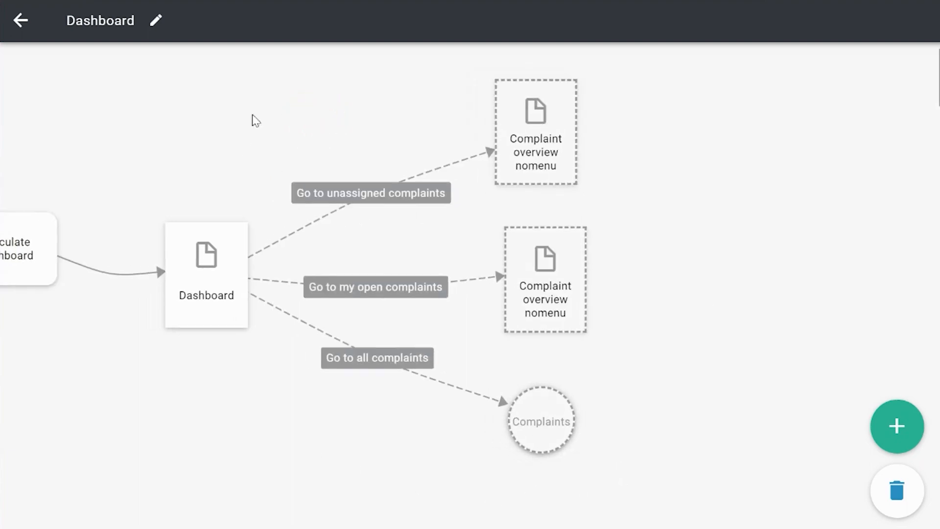